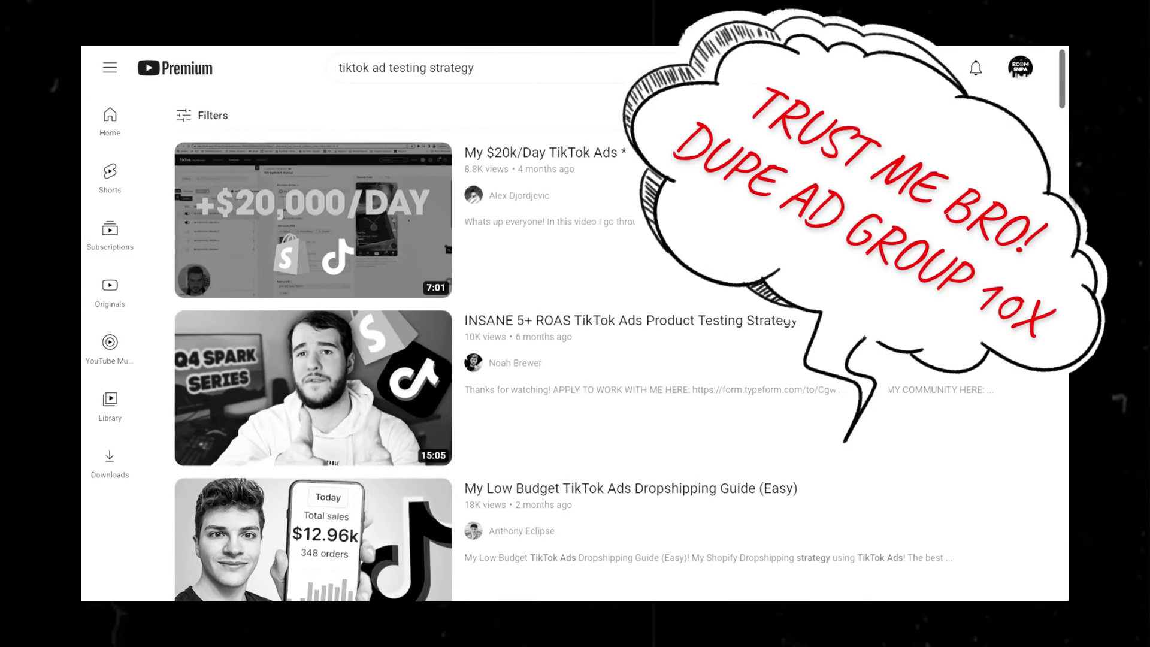
- Scroll down through the YouTube results on TikTok ad testing
scroll(311, 179, down, 5)
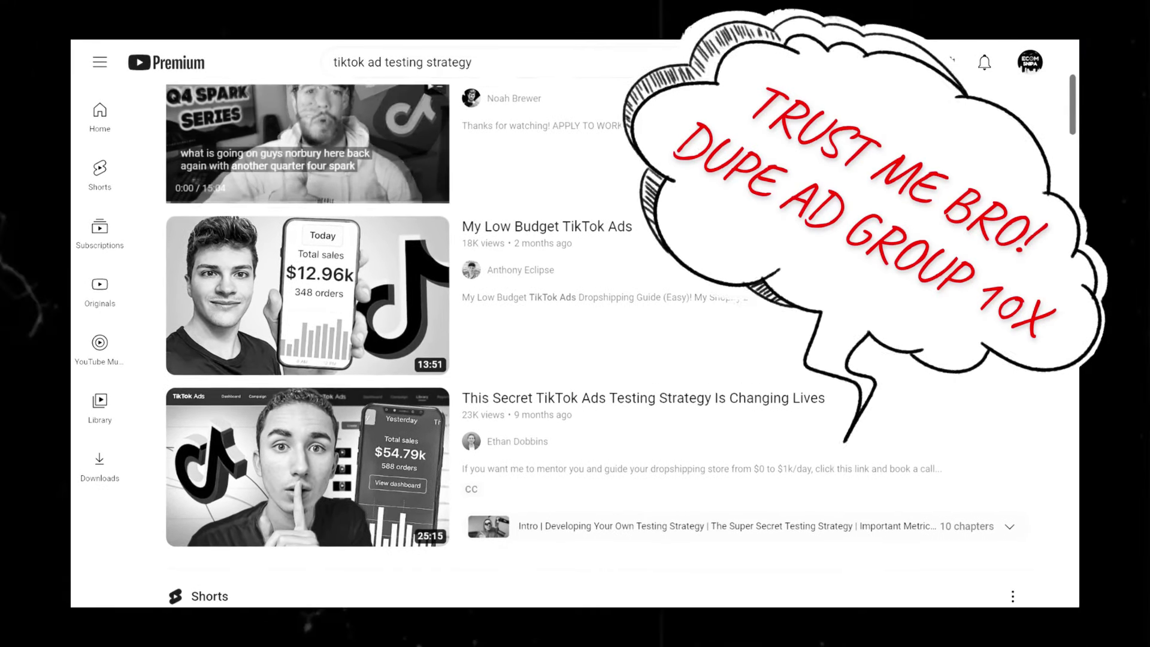
scroll(339, 389, down, 5)
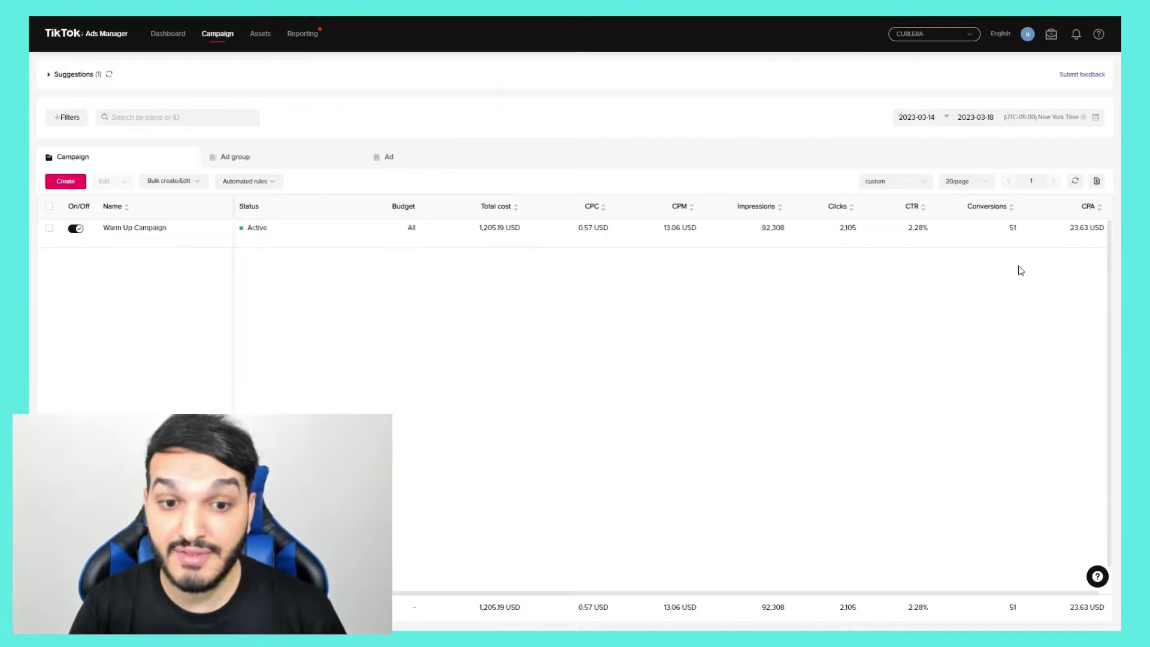
click(389, 157)
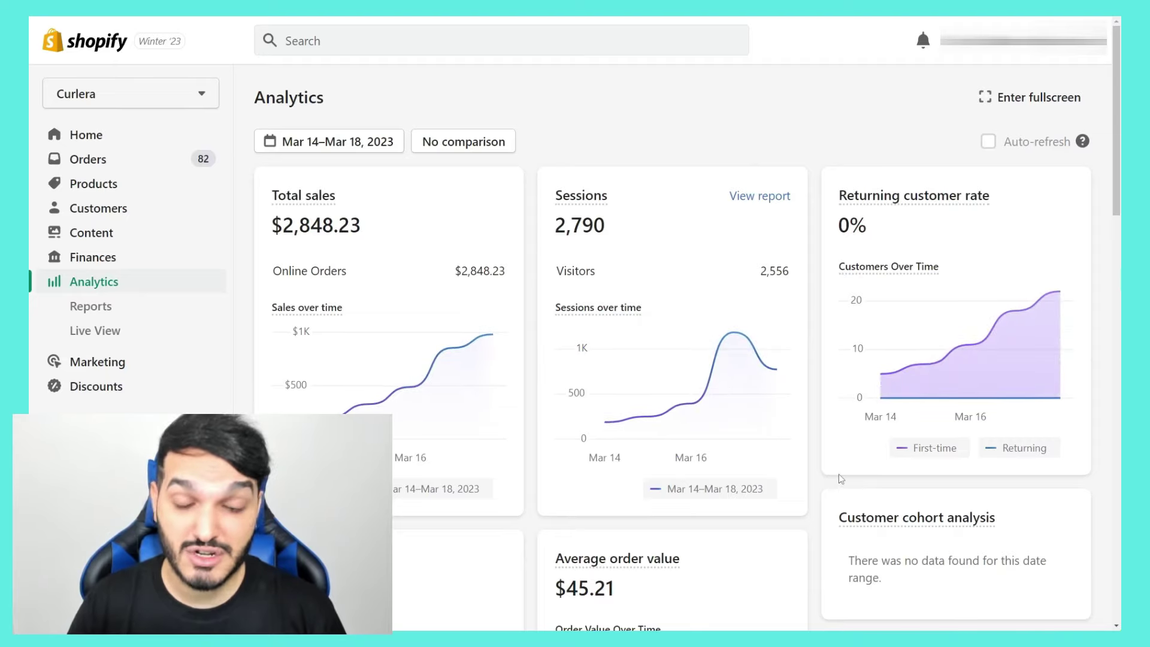
mouse_move(446, 370)
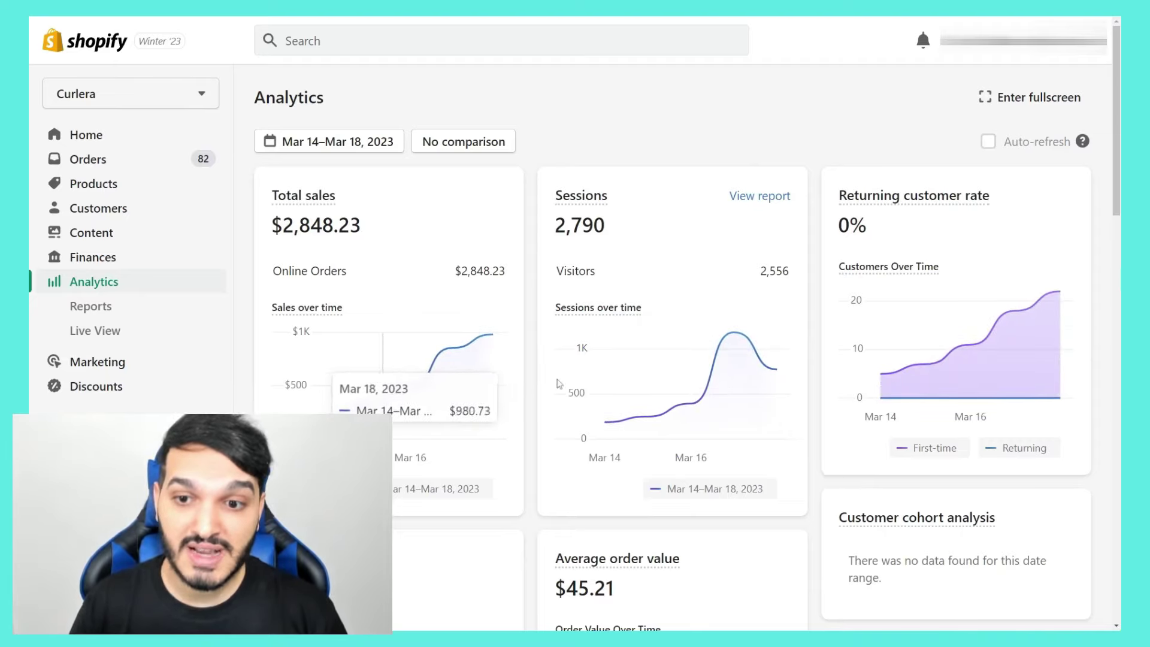
mouse_move(1012, 335)
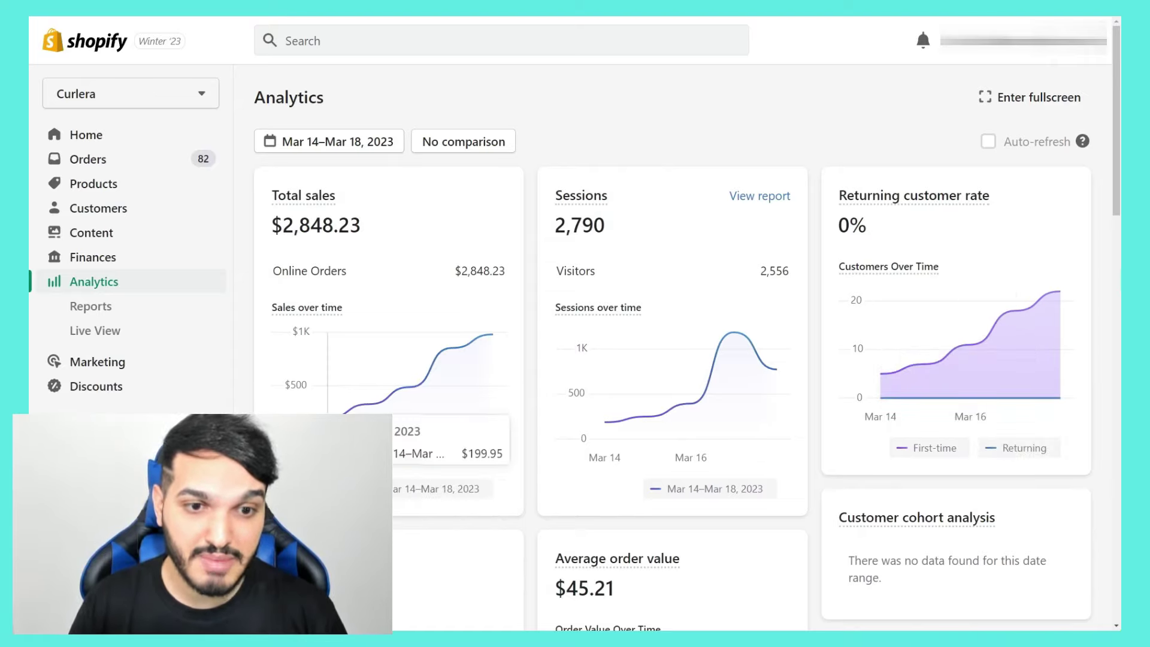
mouse_move(375, 407)
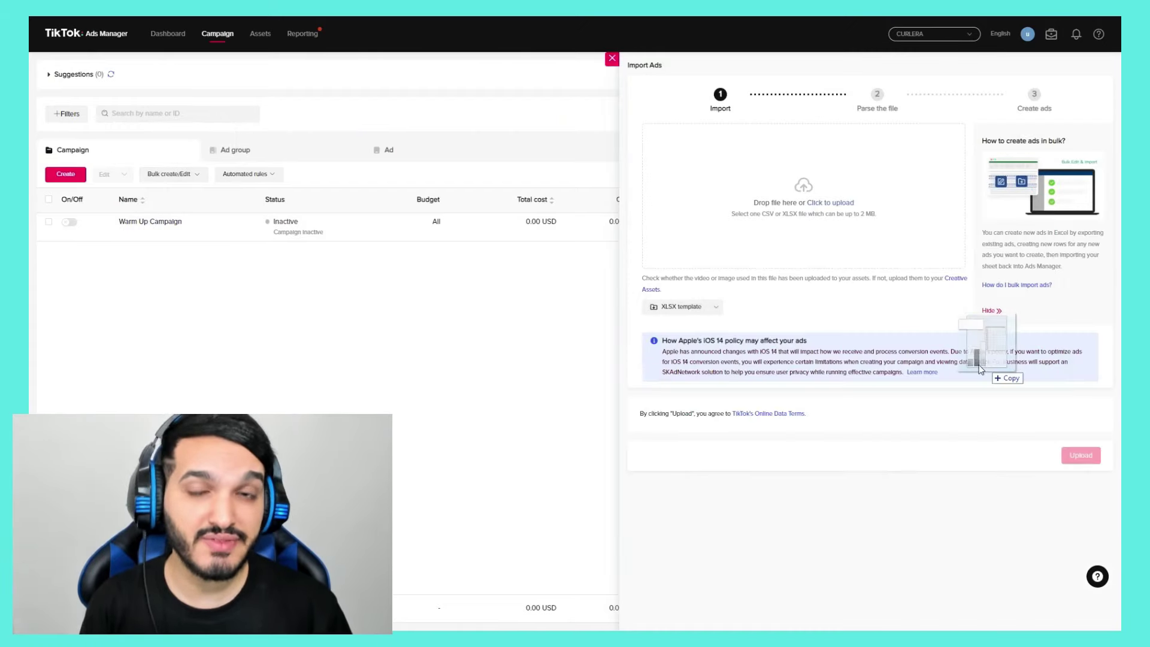
- Add Glitch Campaigns.xlsx to the Import Ads drop zone and upload it for parsing
drag(911, 329, 816, 216)
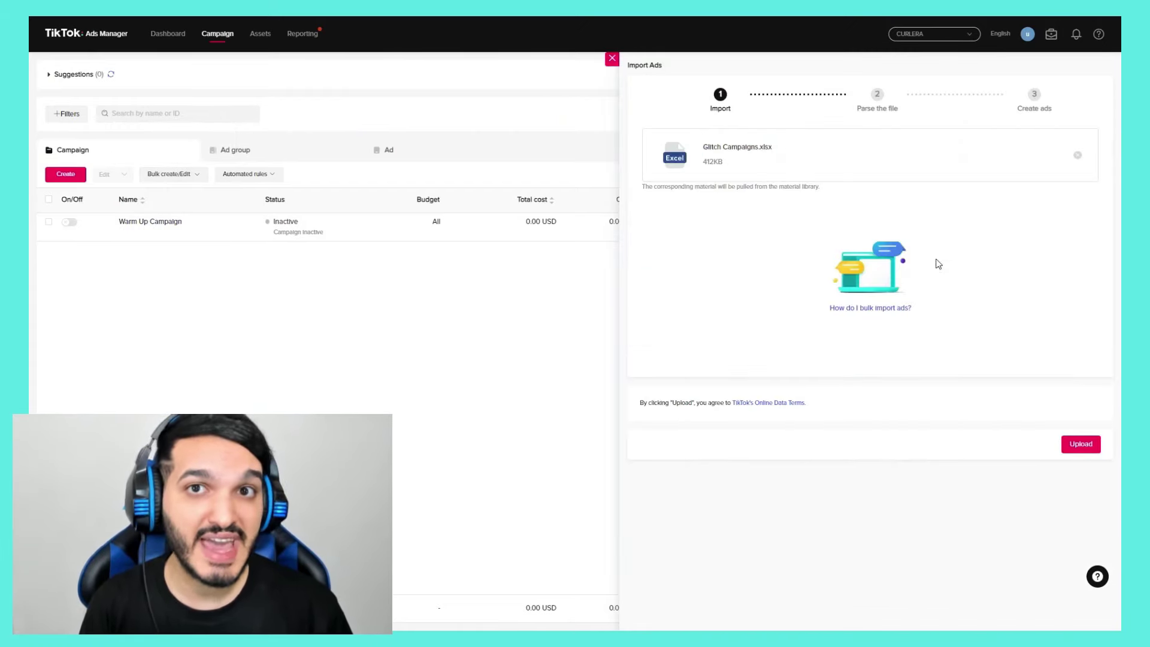
click(1069, 441)
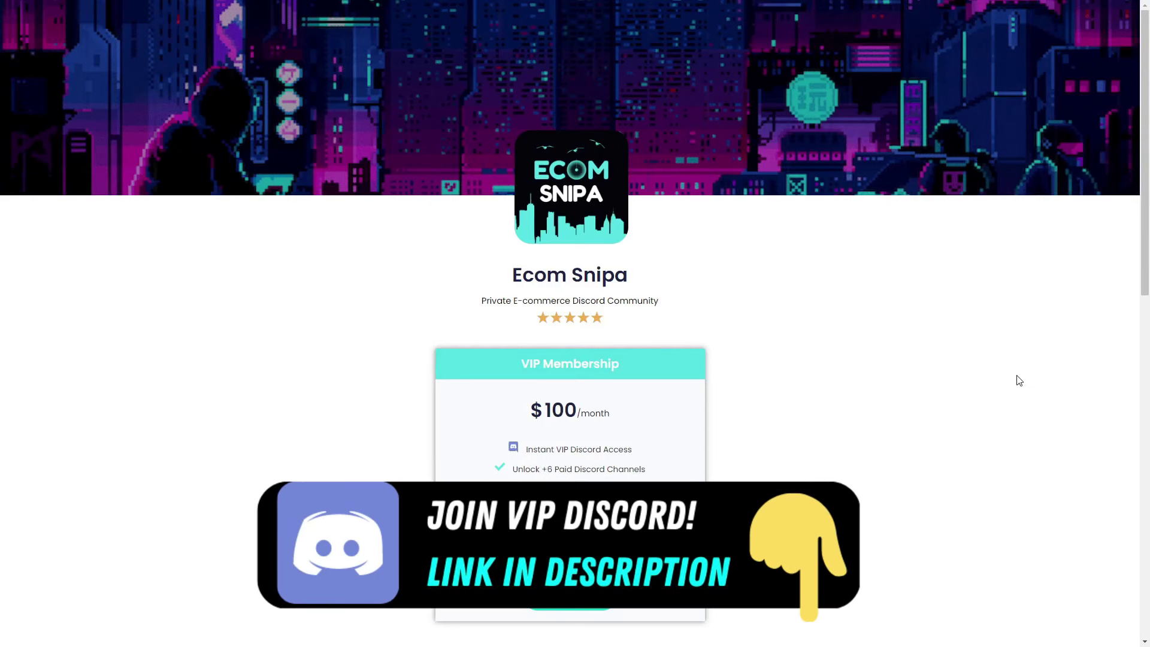
scroll(1019, 381, down, 6)
scroll(1019, 380, down, 7)
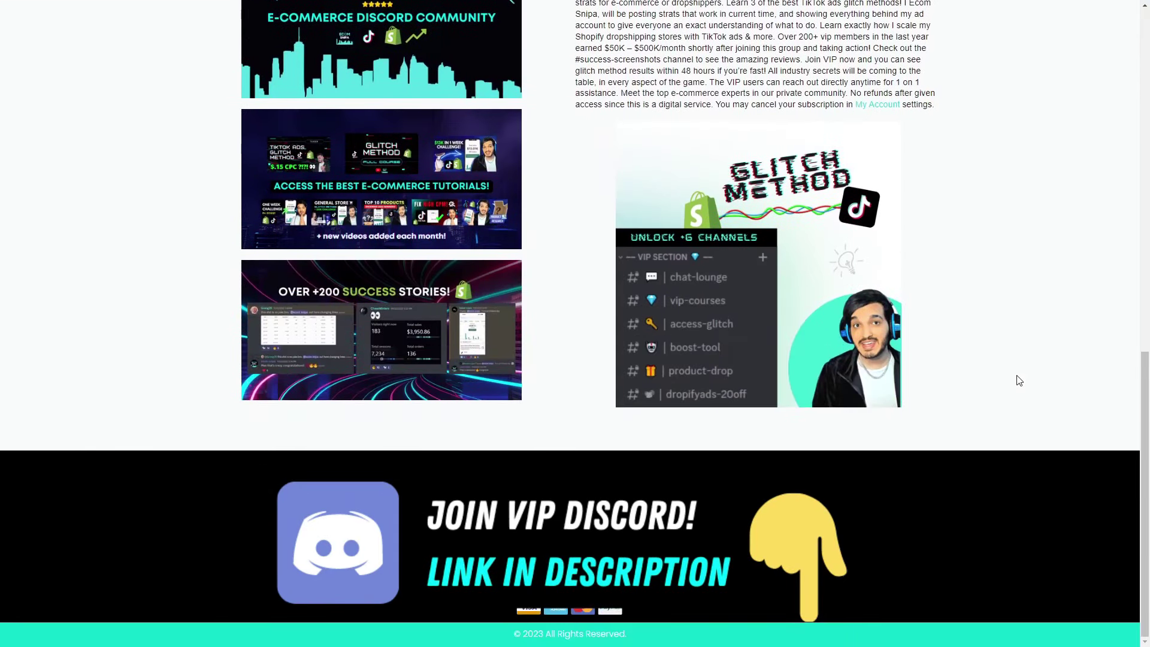
scroll(1019, 380, up, 7)
scroll(1017, 379, up, 6)
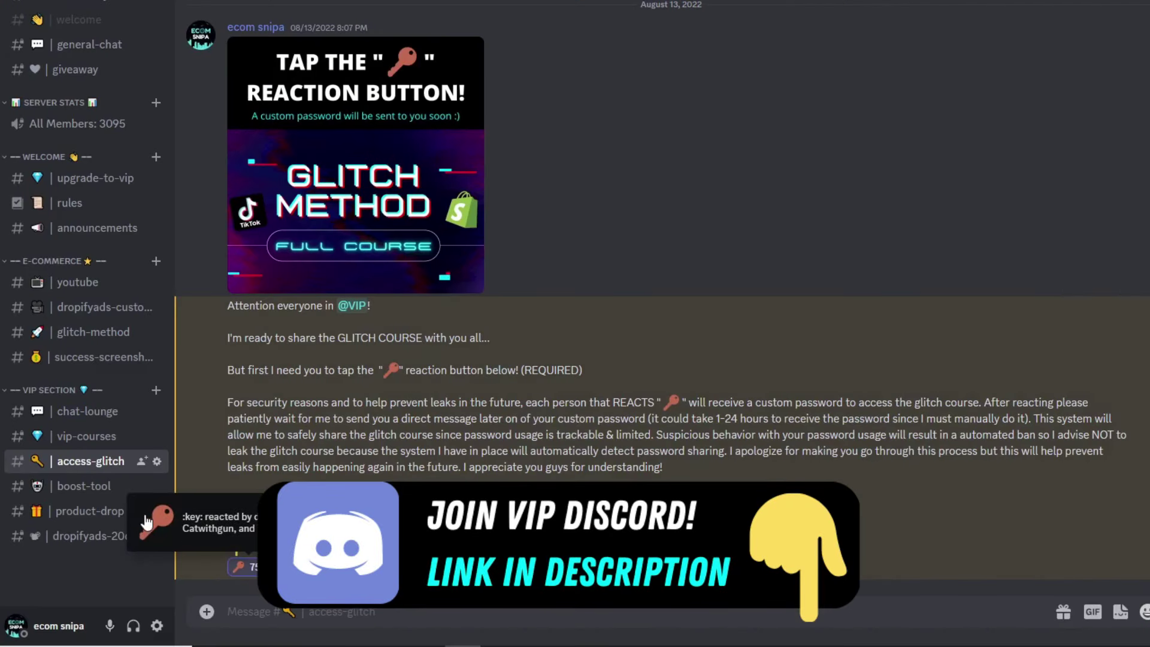
click(87, 436)
scroll(970, 363, up, 10)
scroll(983, 366, down, 7)
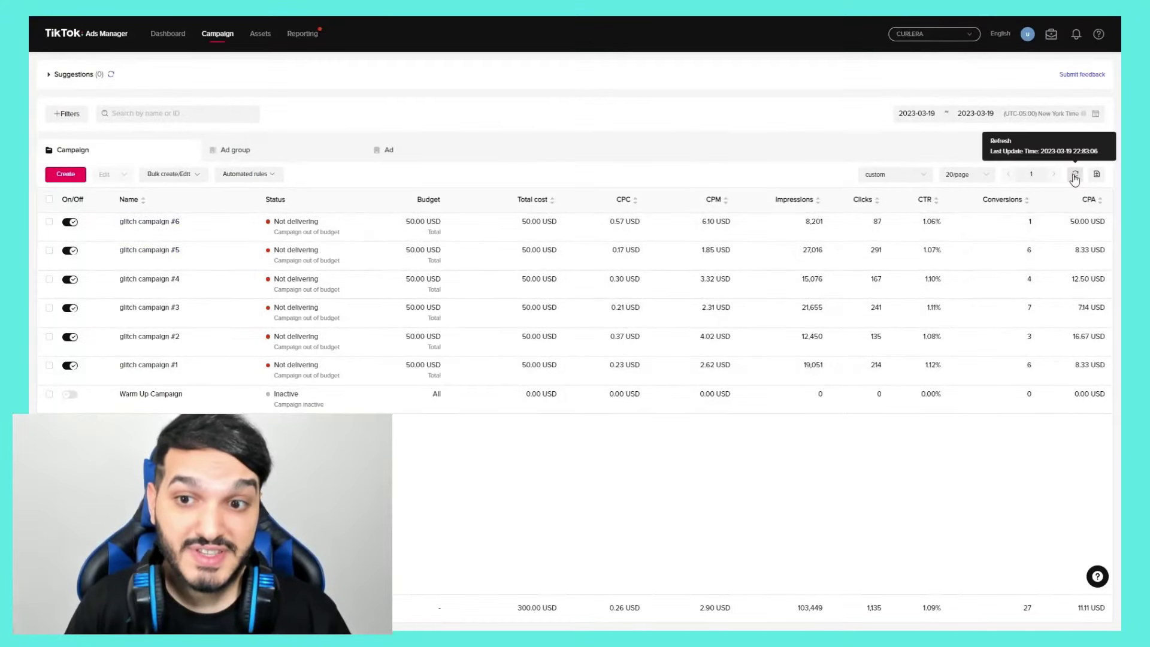
- Refresh the campaign table to load the six glitch campaigns' latest results
click(1075, 174)
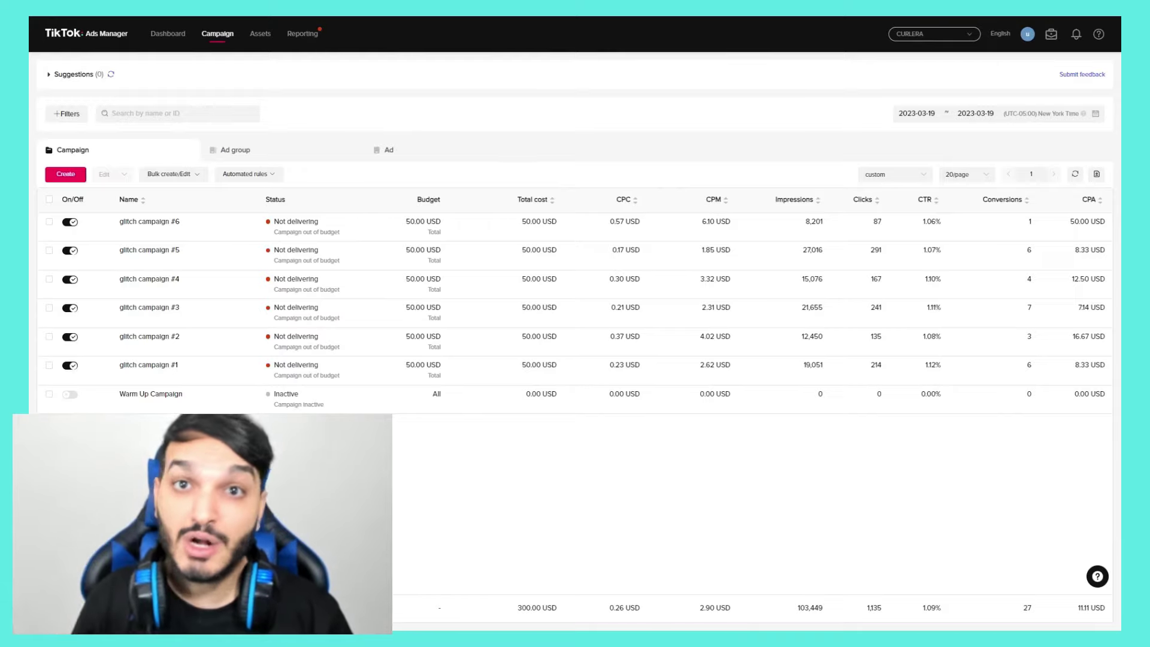
mouse_move(545, 220)
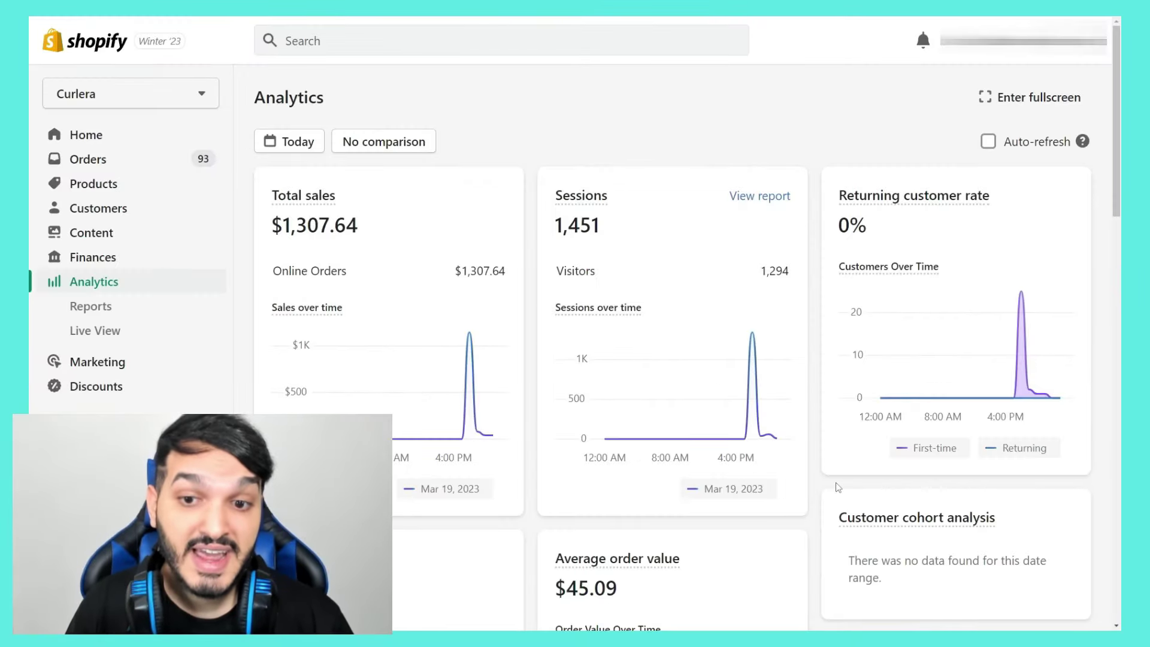
- Set the Shopify analytics date range from March 14 to March 19, 2023
mouse_move(753, 334)
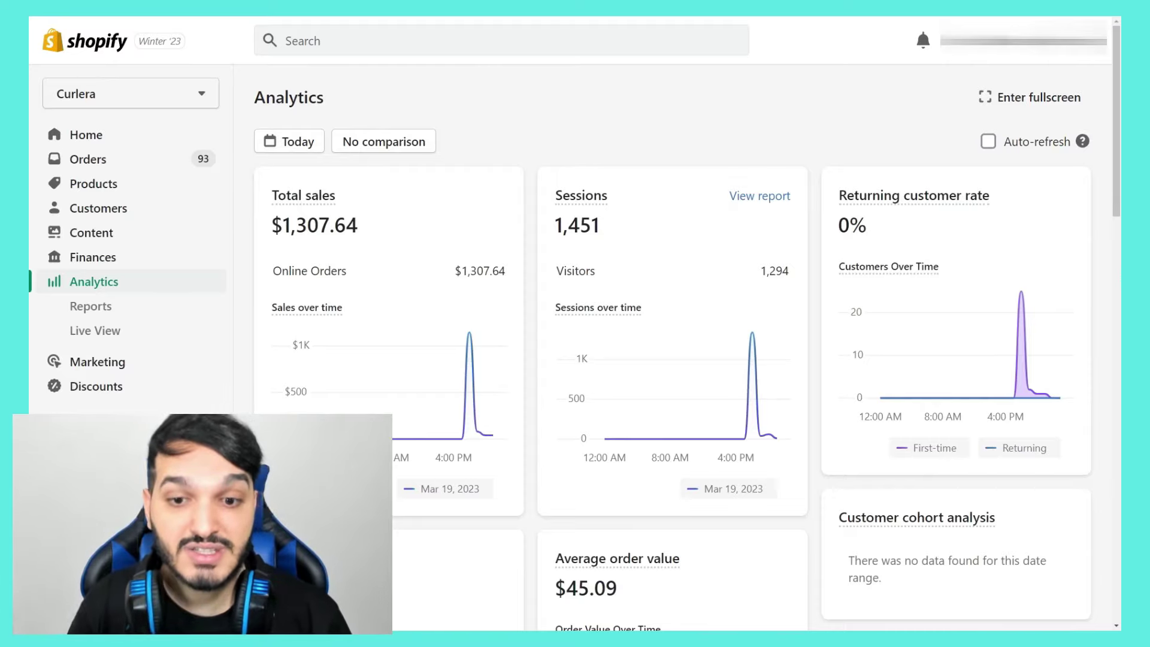
click(290, 141)
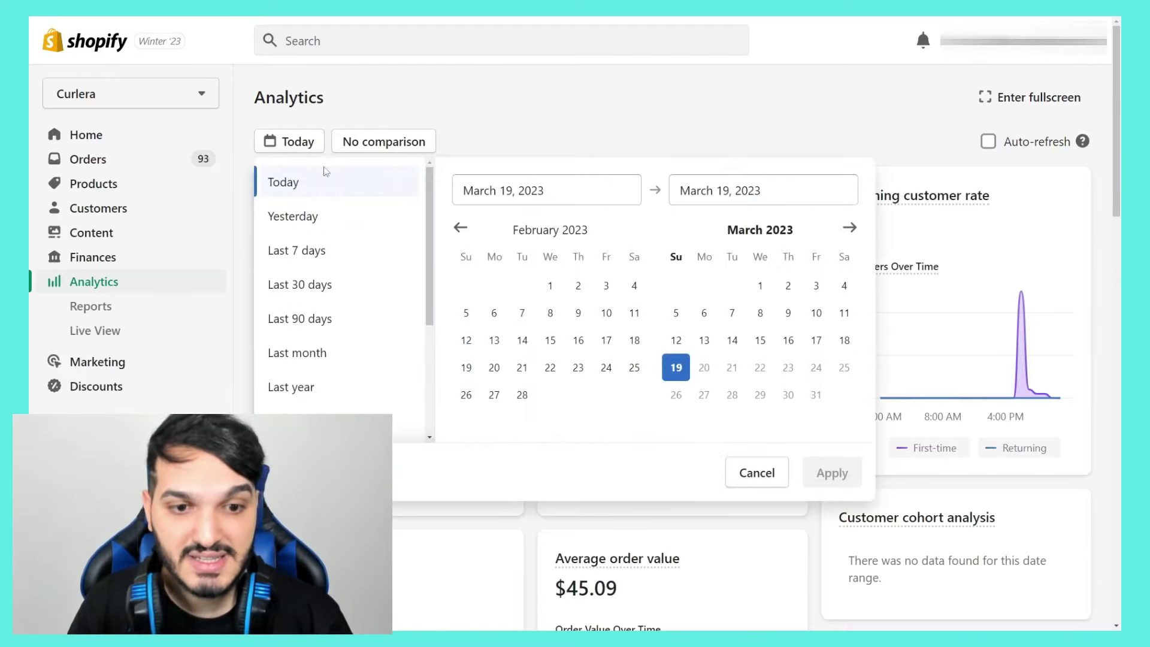
click(740, 346)
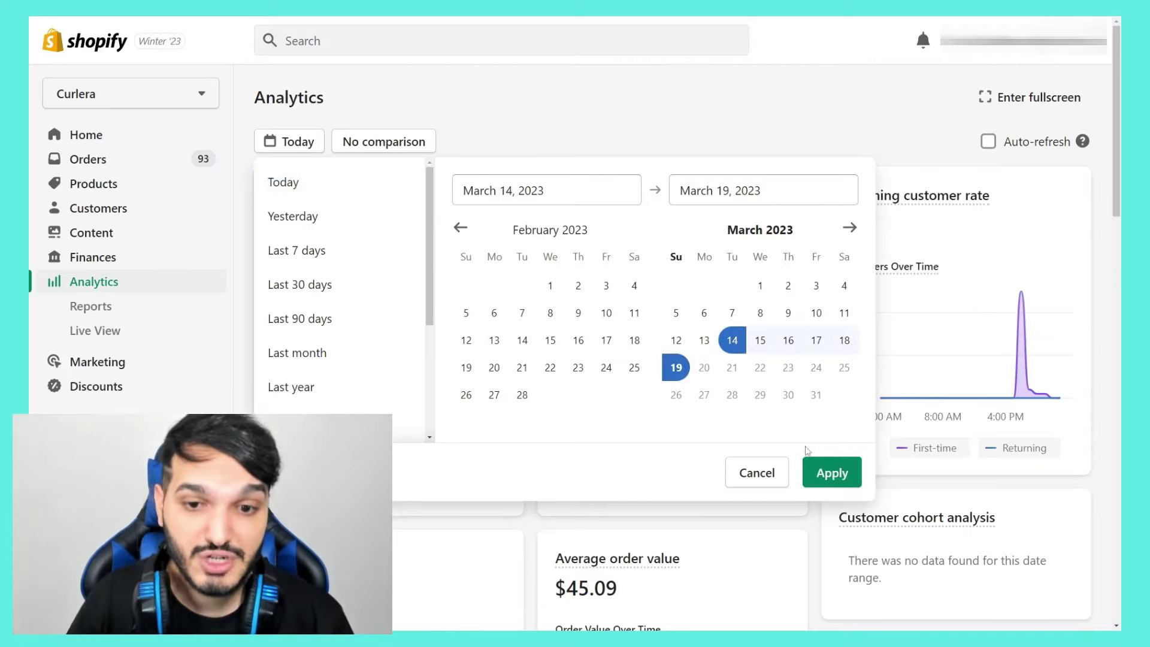
click(824, 472)
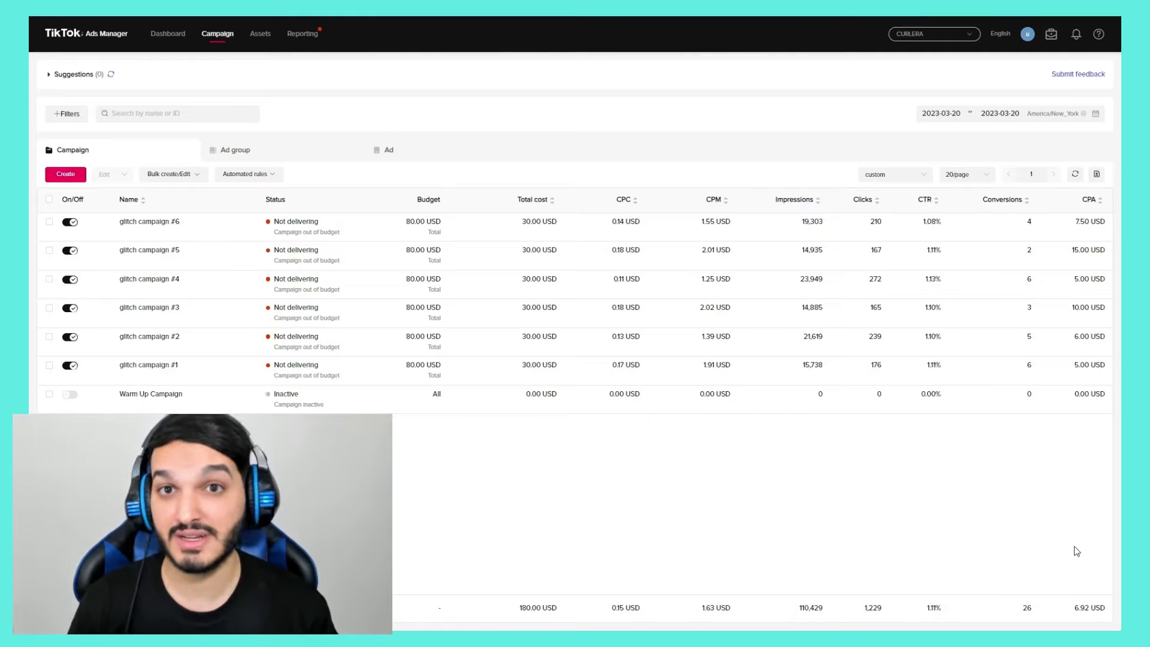
mouse_move(536, 204)
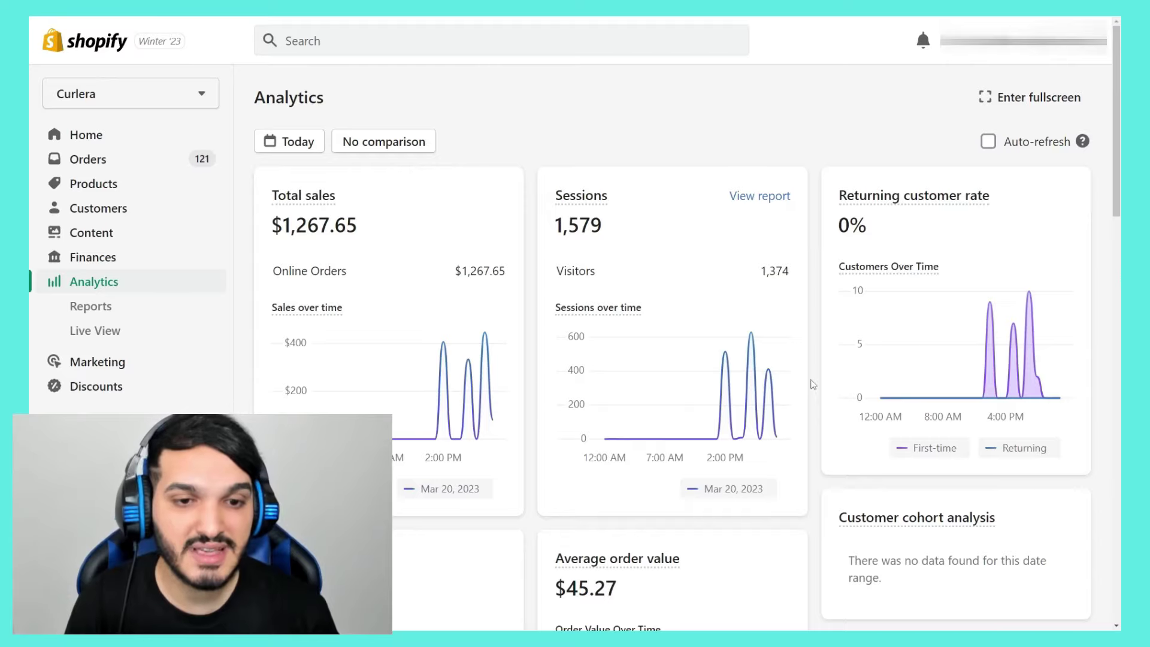
- Change the analytics date range to only March 20, 2023
click(296, 153)
click(500, 367)
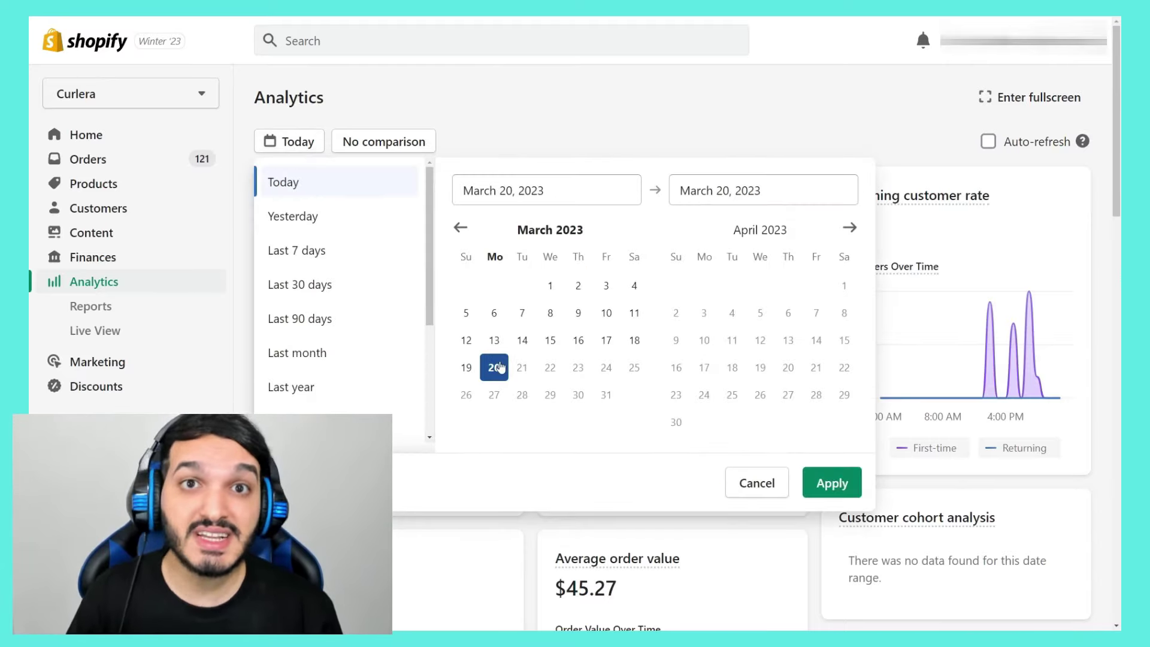
click(835, 485)
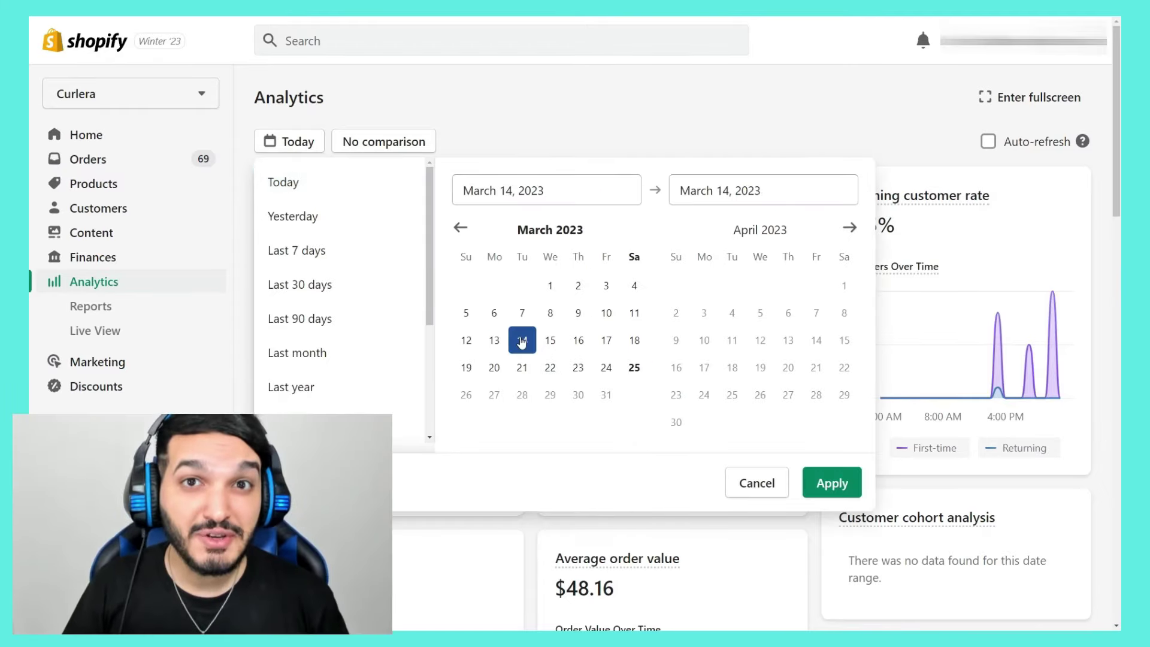
- End the range on March 25 and scroll down to the $11,215.89 total sales
click(634, 368)
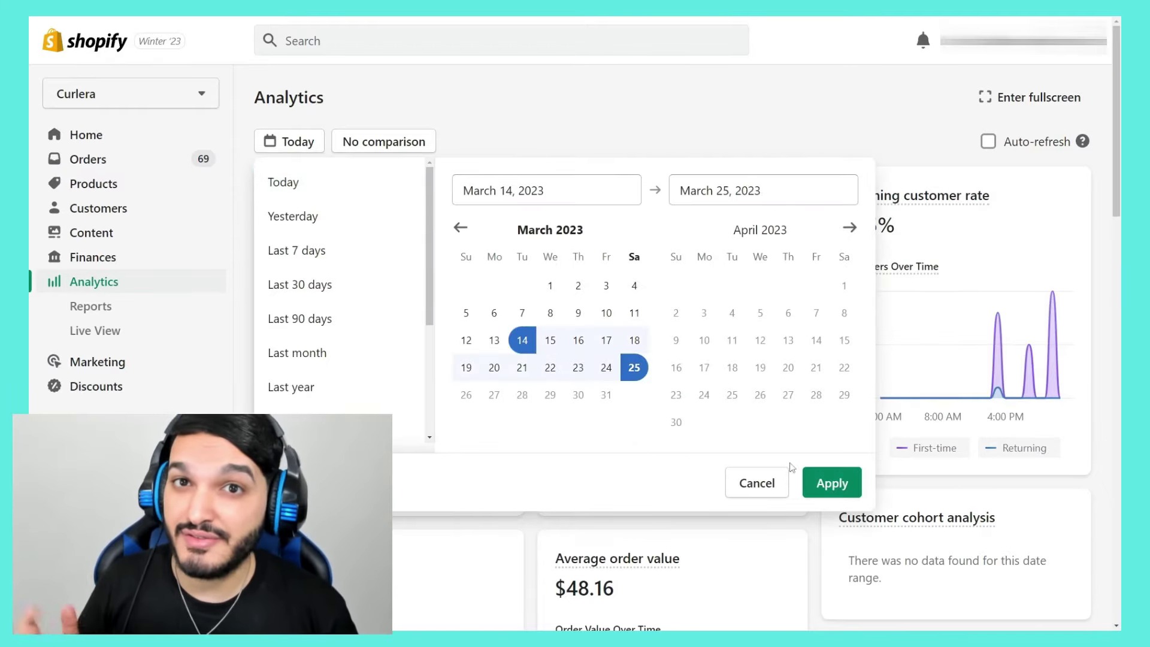
click(832, 482)
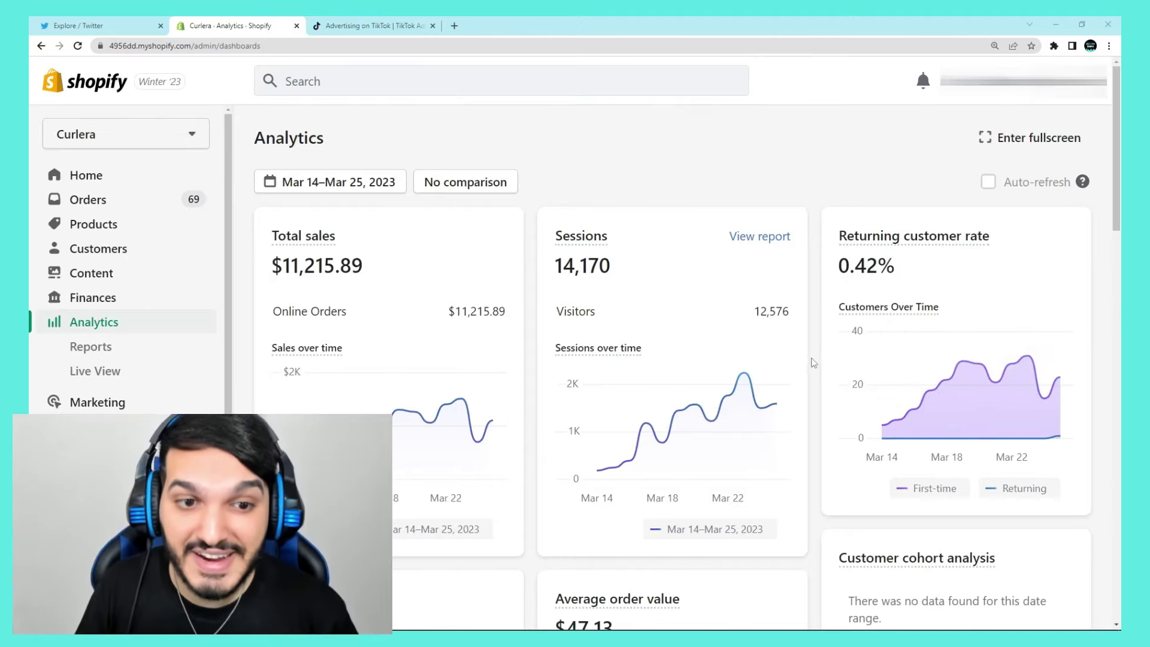
scroll(813, 355, down, 4)
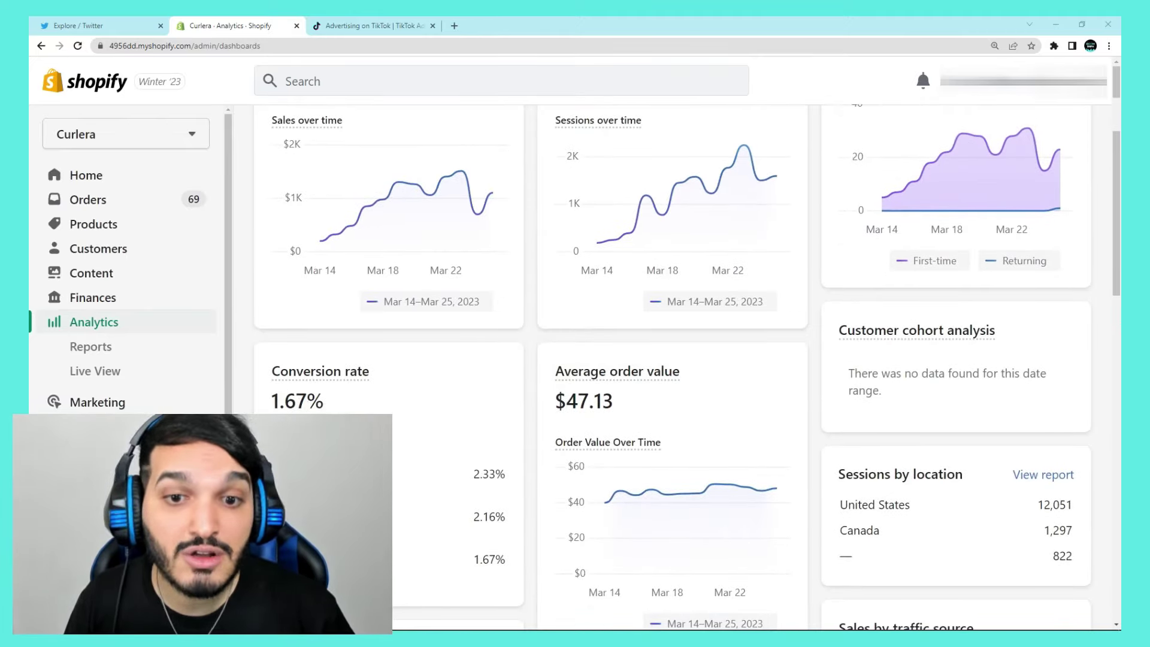
double_click(277, 576)
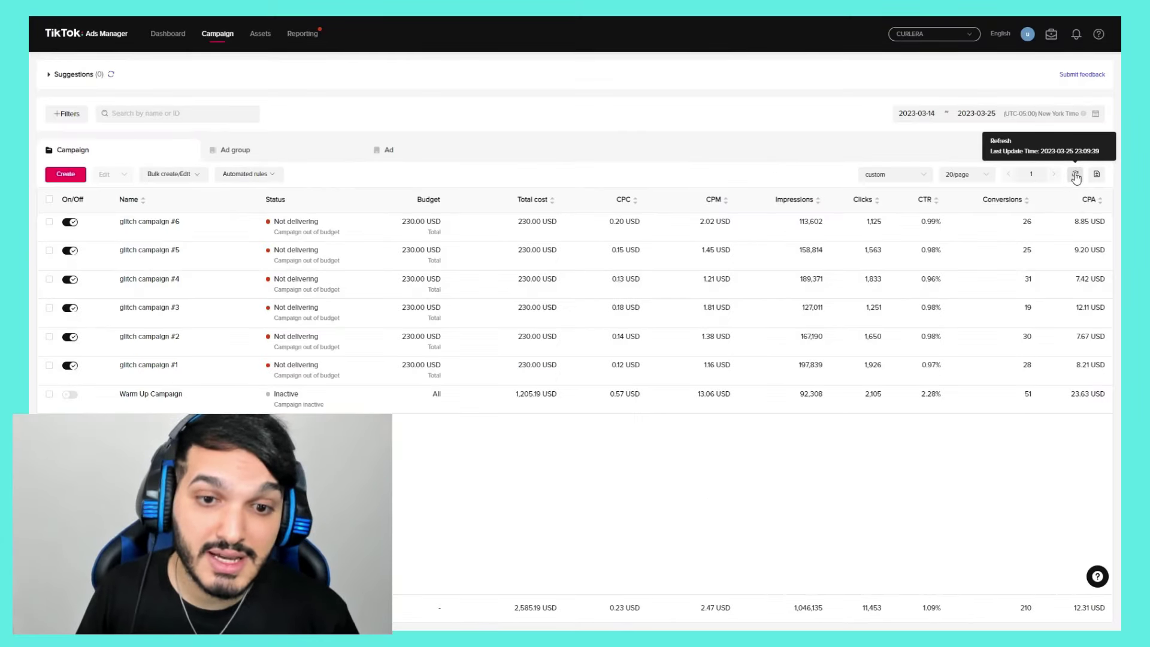
- Reload the March 14–25 campaign stats and check each glitch campaign's CPA
click(1076, 175)
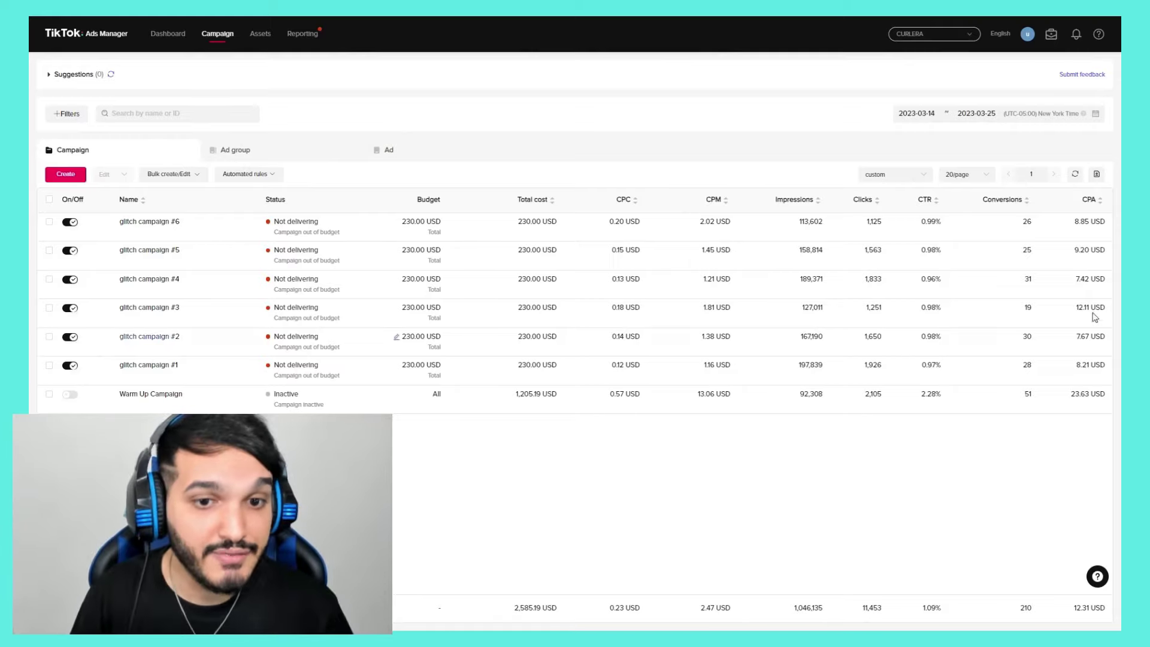
mouse_move(1096, 204)
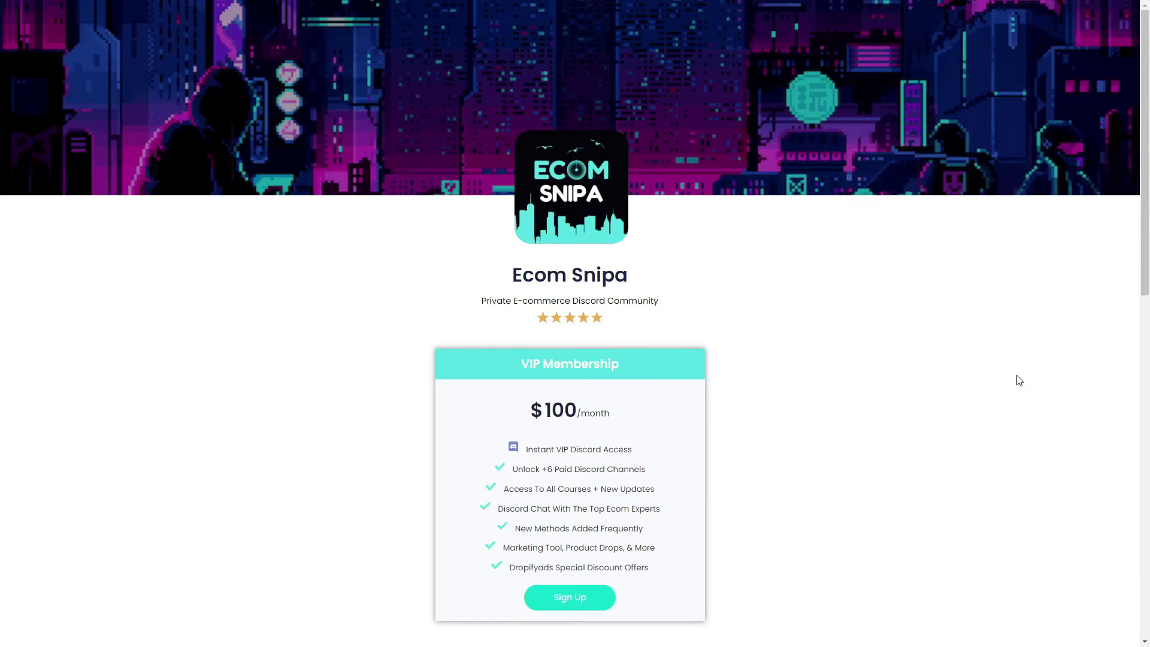
scroll(1019, 380, down, 10)
scroll(1019, 380, down, 3)
scroll(1016, 380, up, 9)
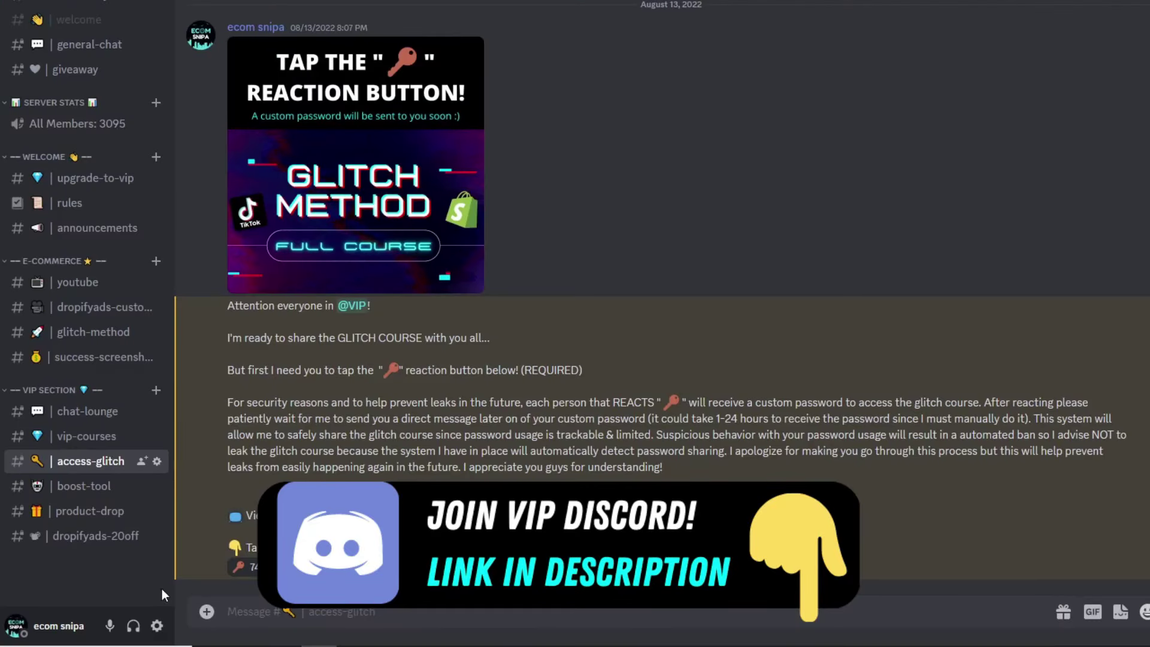
- Switch to #vip-courses and scroll through the Glitch Method Course Original and Part 2 posts
click(87, 436)
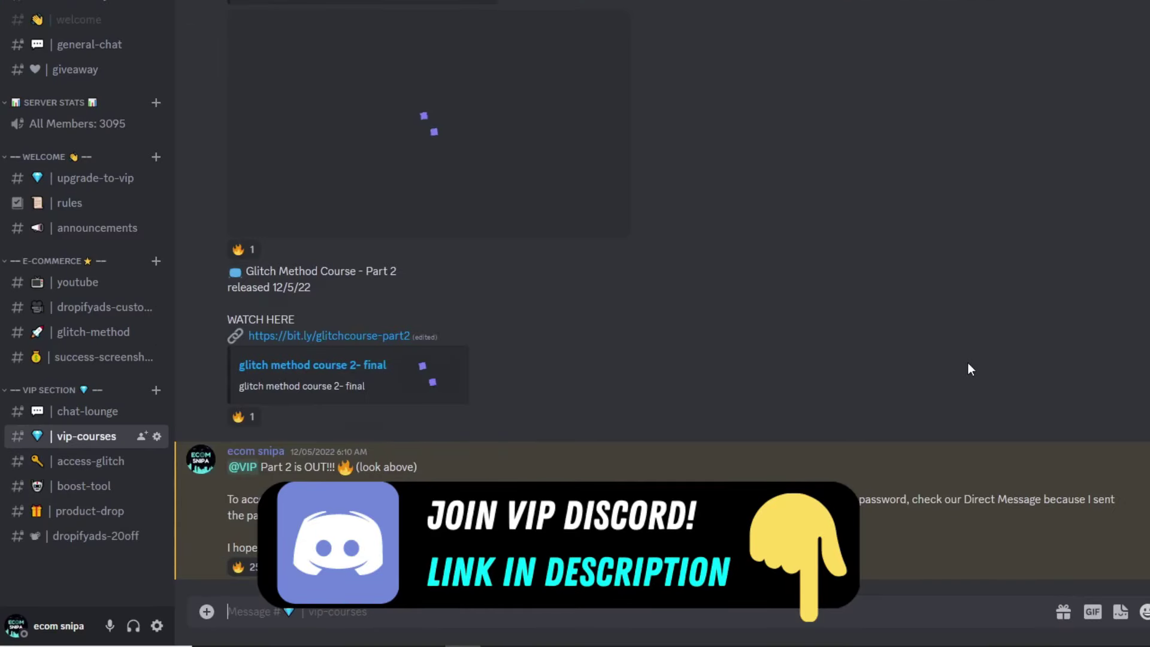
scroll(971, 363, up, 10)
scroll(982, 361, down, 5)
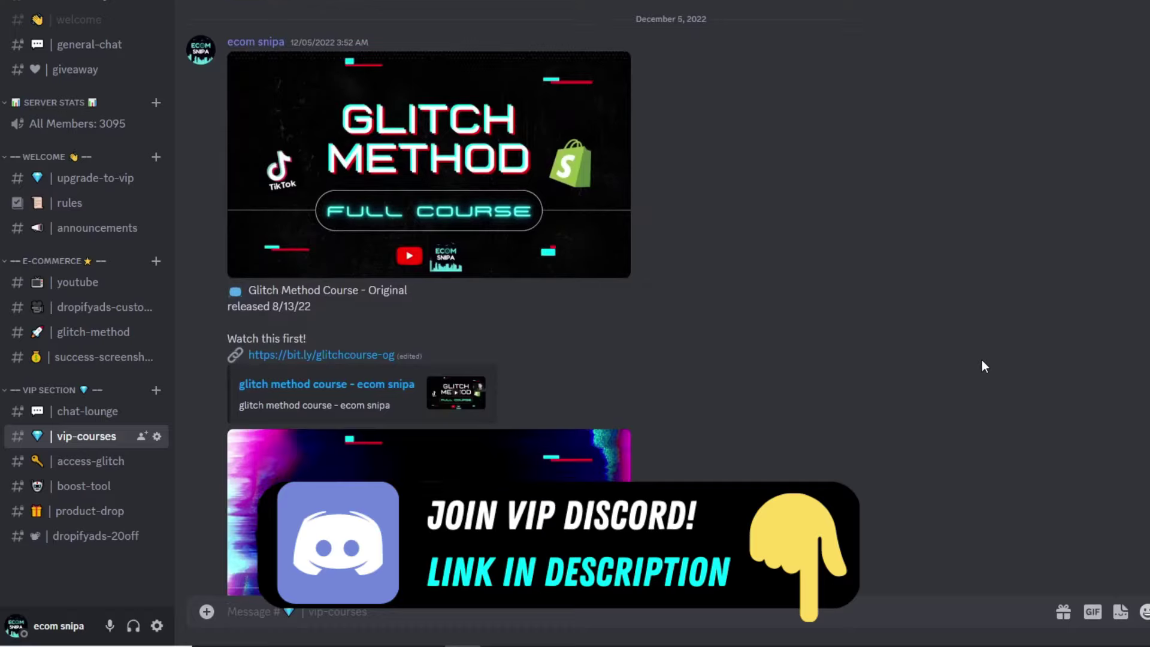